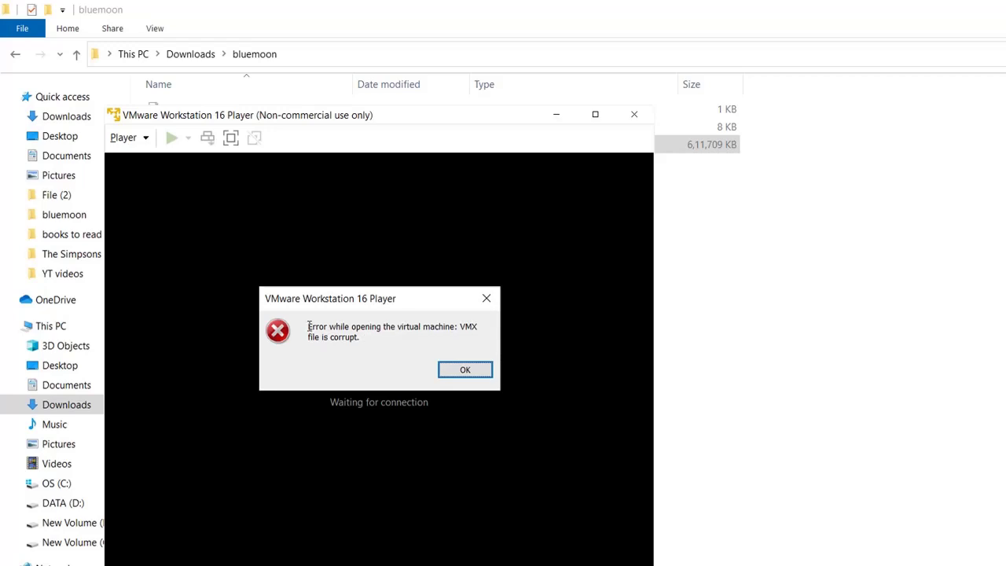
# Read the 'VMX file is corrupt' error, highlighting and then deselecting its message text.
pyautogui.moveTo(309, 325); pyautogui.dragTo(360, 338)
pyautogui.click(396, 333)
# Dismiss the error, recheck the bluemoon folder's files in Downloads, and minimize Explorer.
pyautogui.click(448, 371)
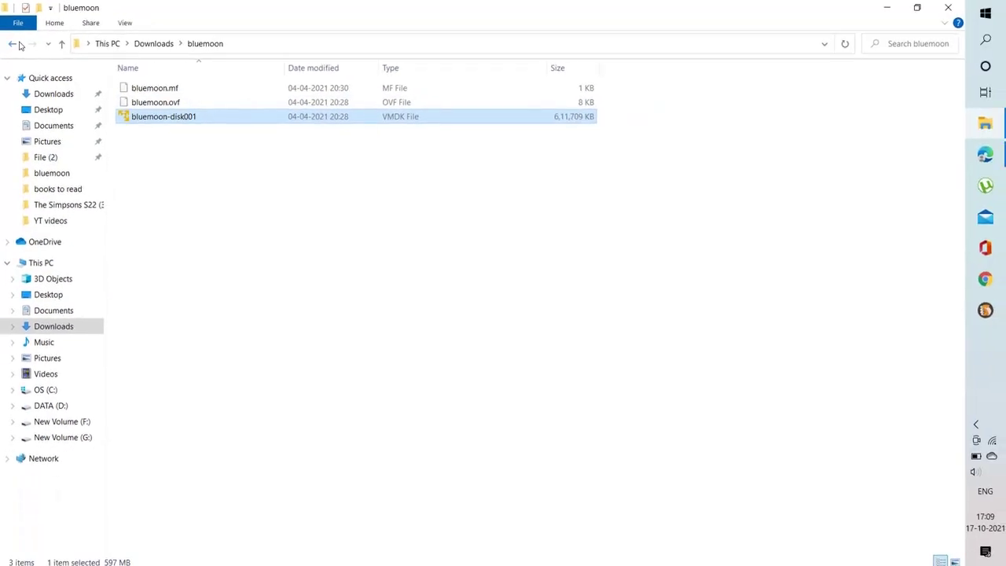
pyautogui.click(13, 44)
pyautogui.doubleClick(238, 108)
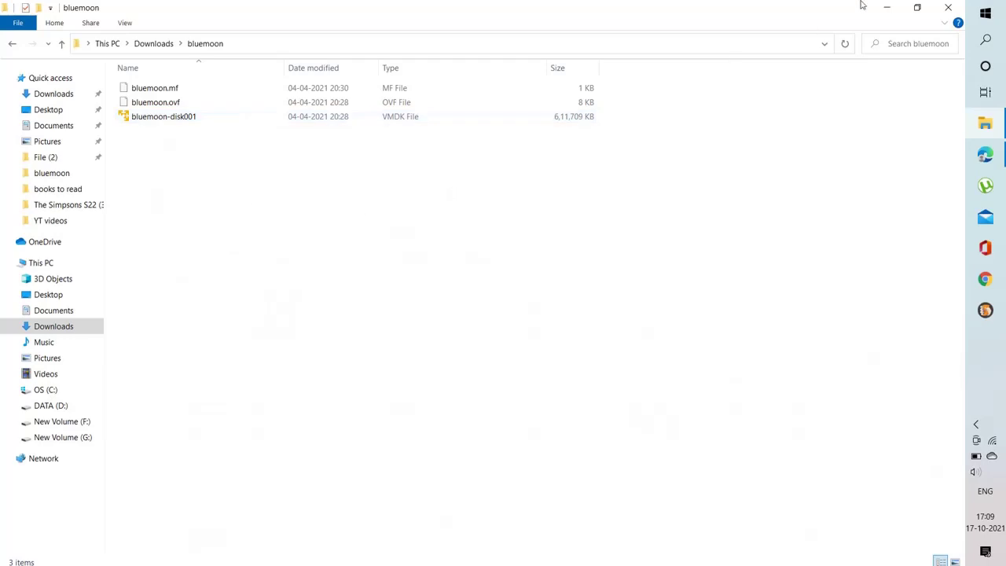
pyautogui.click(13, 44)
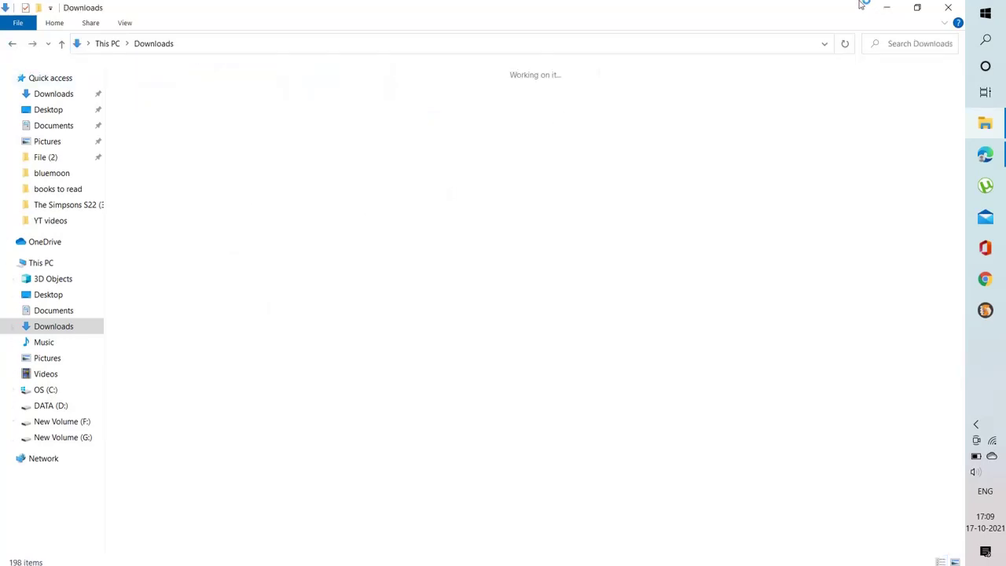
pyautogui.click(887, 7)
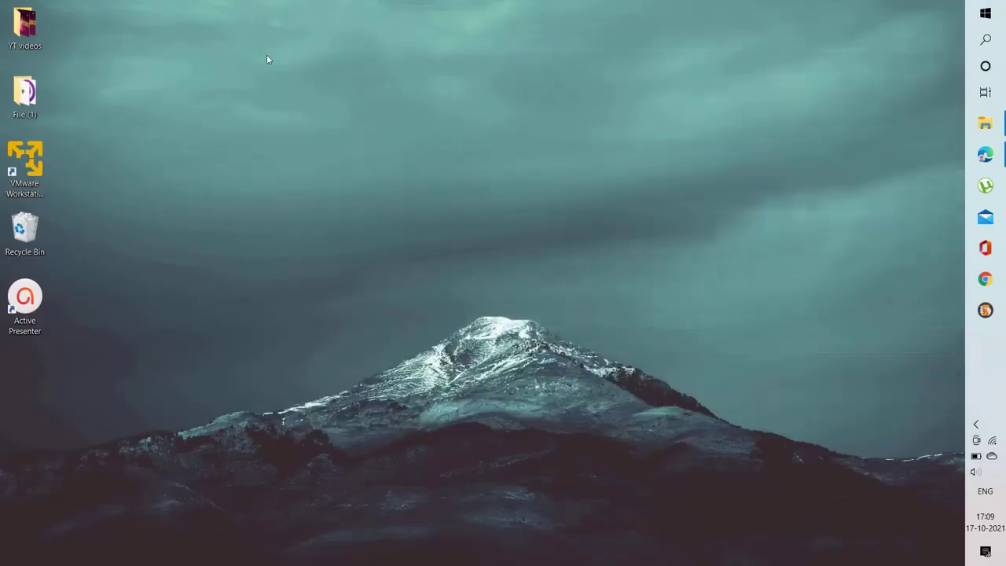
# Launch VMware Player and start a new virtual machine with the OS installed later.
pyautogui.doubleClick(26, 166)
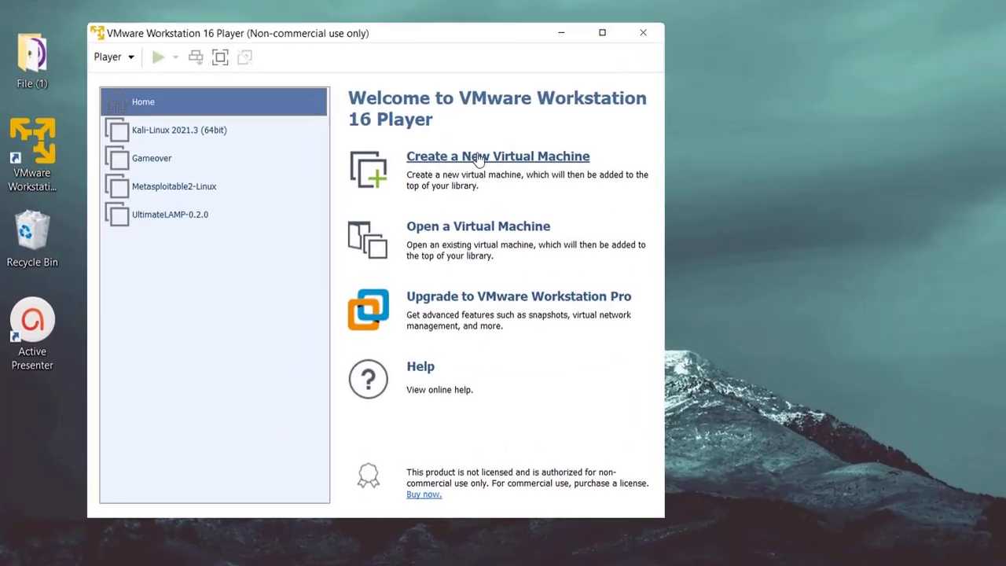
pyautogui.click(479, 156)
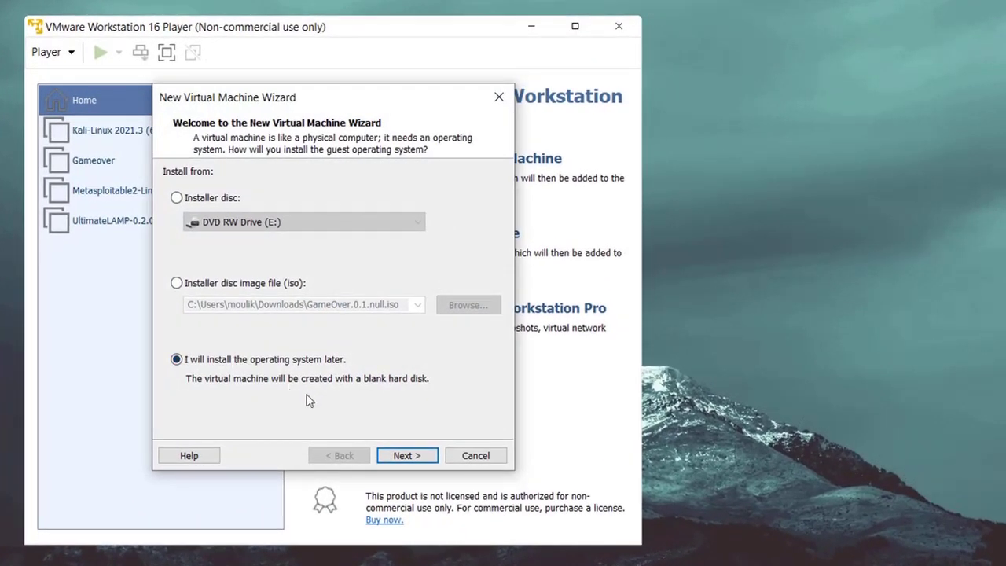
pyautogui.click(412, 454)
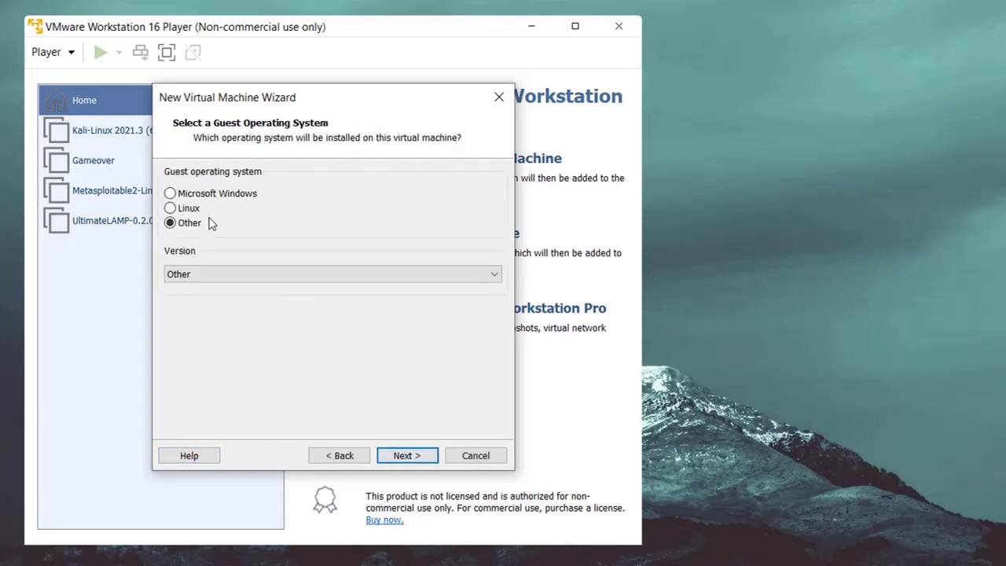
# Choose Other as guest OS version and clear the default machine name.
pyautogui.click(203, 277)
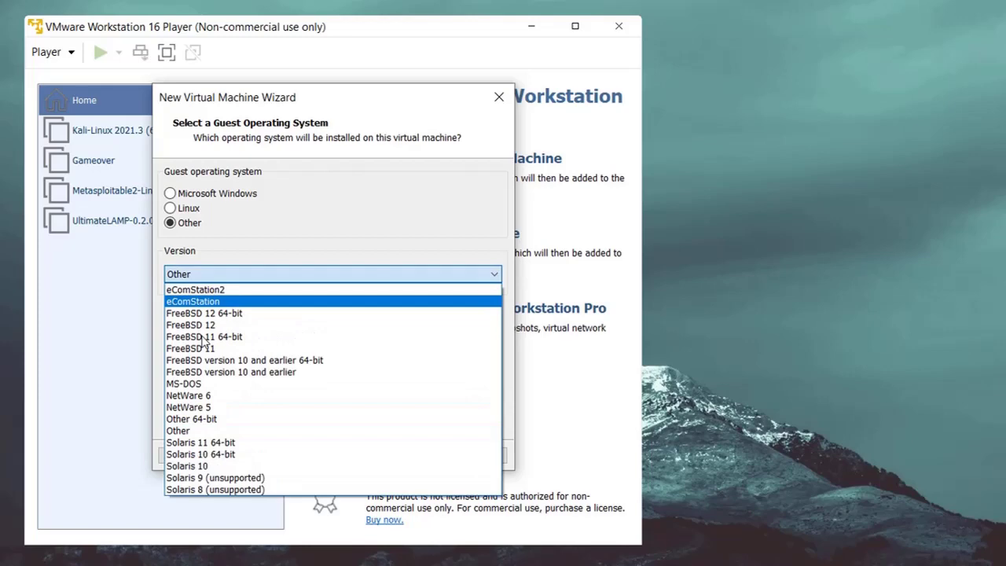
pyautogui.click(225, 432)
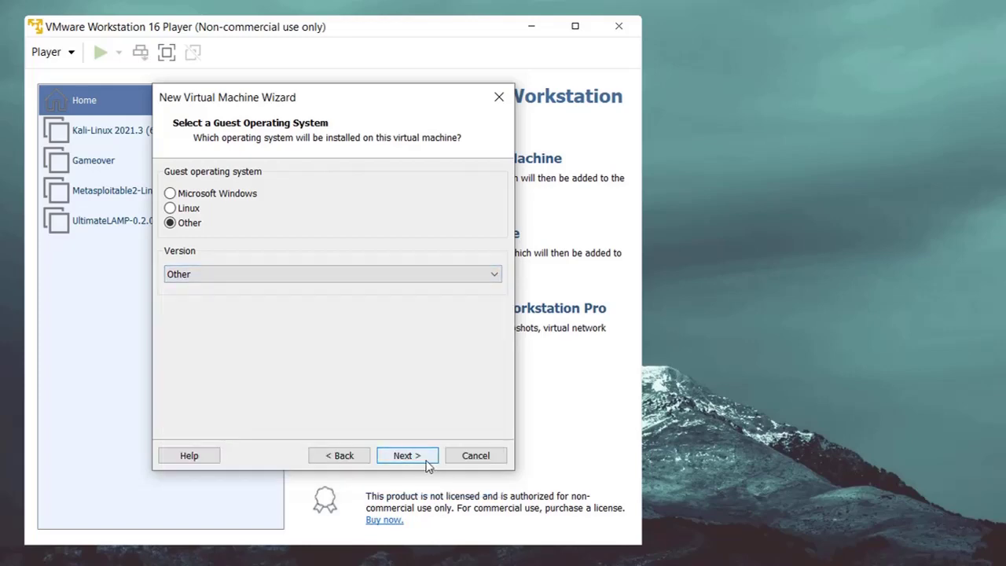
pyautogui.click(424, 458)
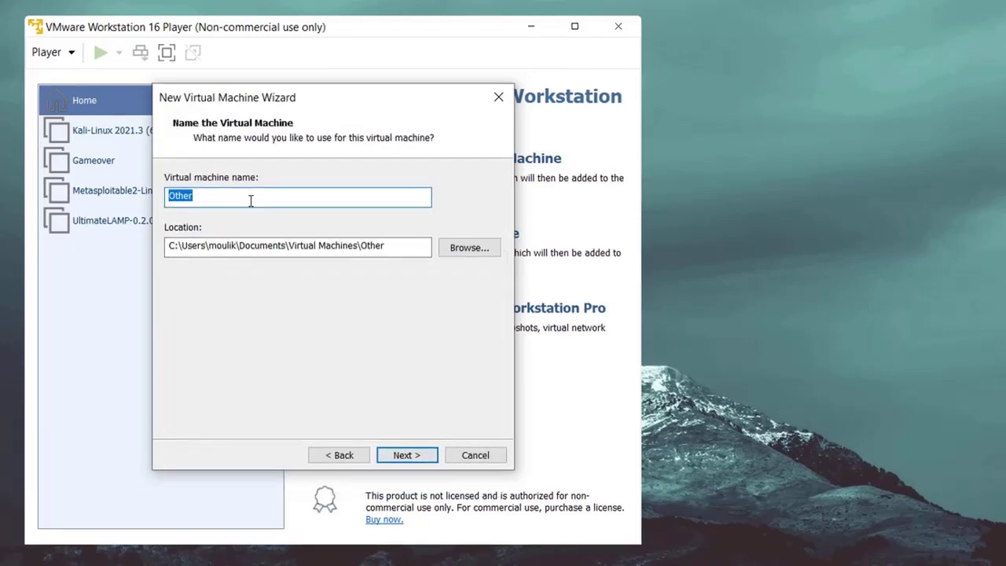
pyautogui.press('BackSpace')
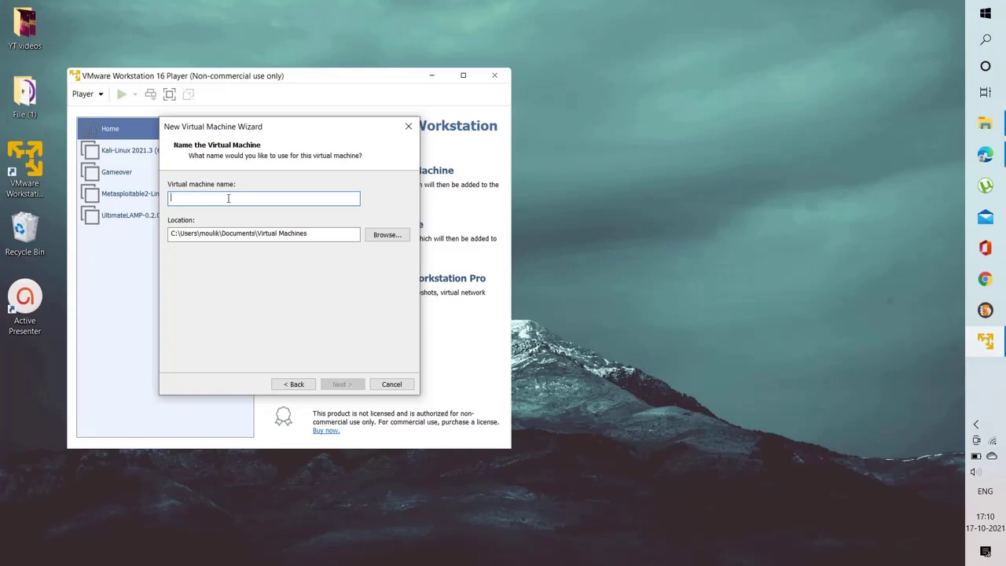
pyautogui.click(985, 124)
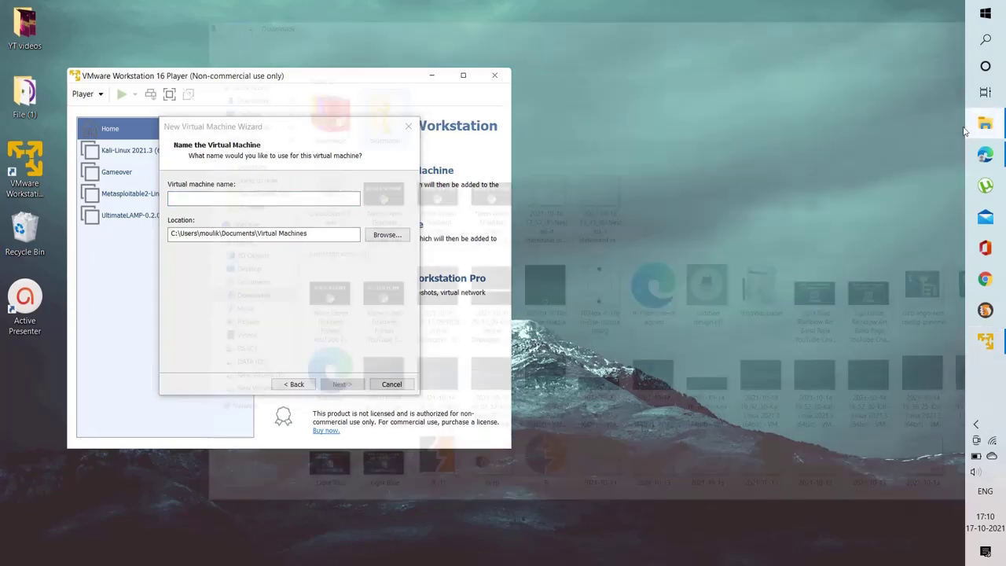
# Copy the bluemoon-disk001 file name via Rename and paste it as the VM name.
pyautogui.doubleClick(208, 107)
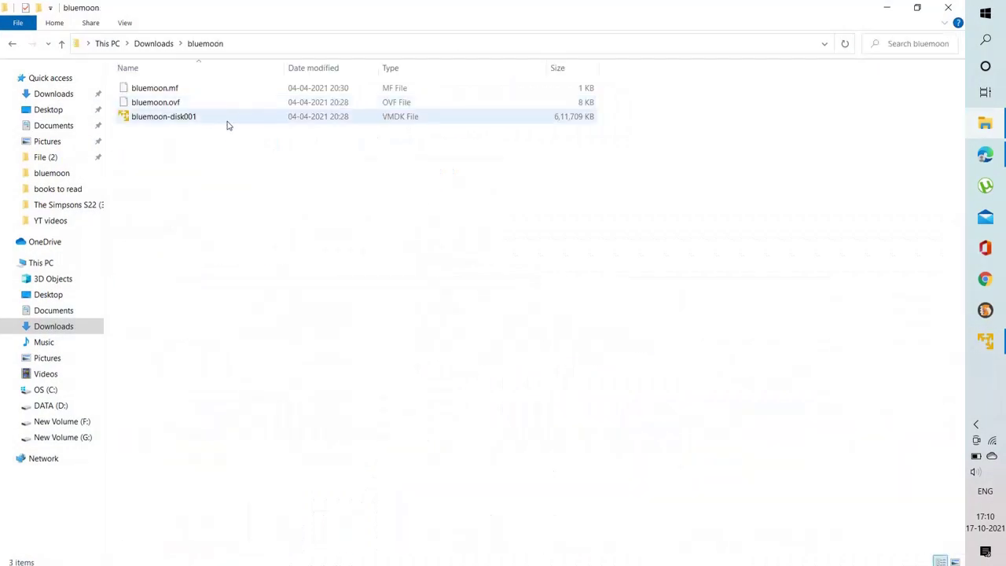
pyautogui.click(181, 120)
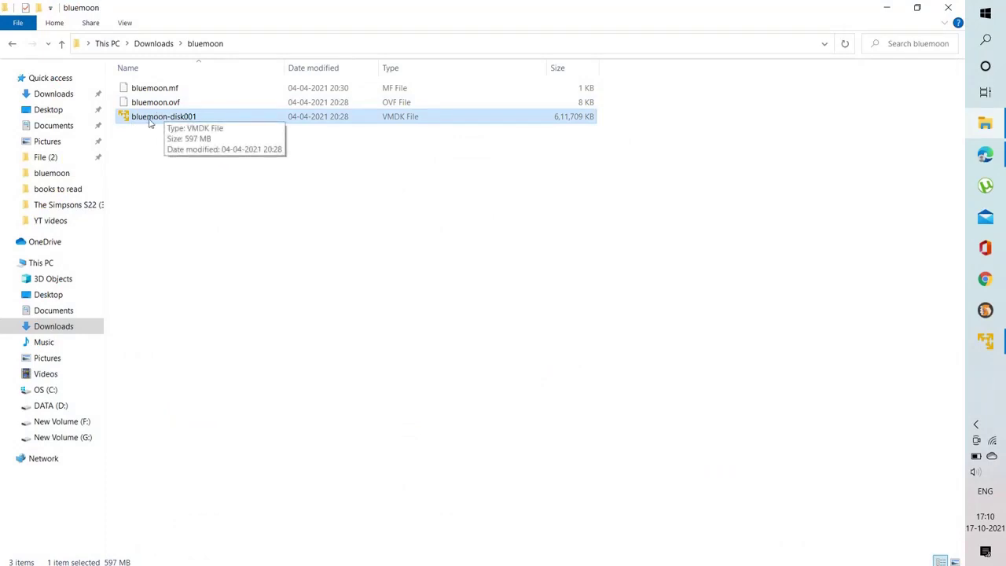
pyautogui.rightClick(160, 119)
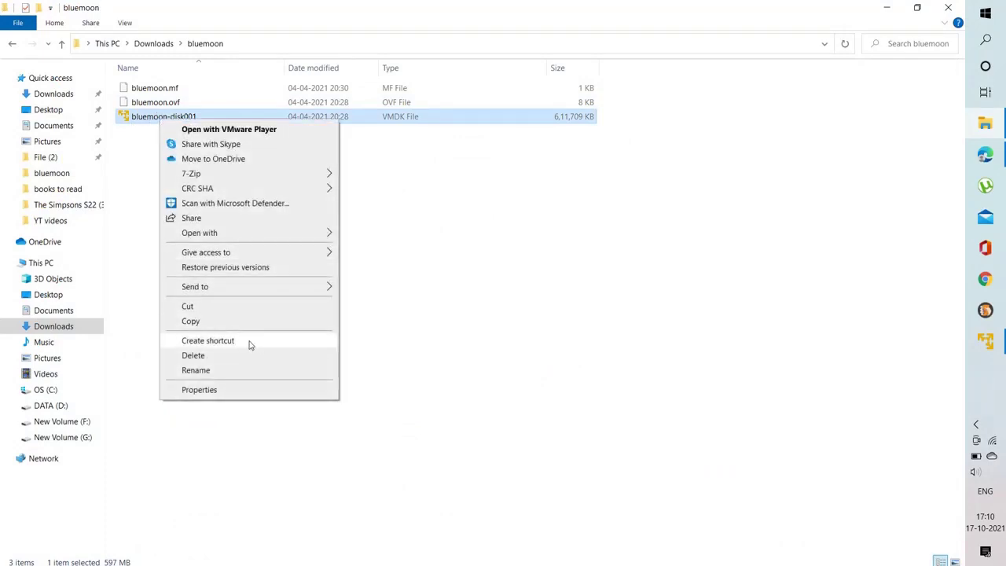
pyautogui.click(197, 370)
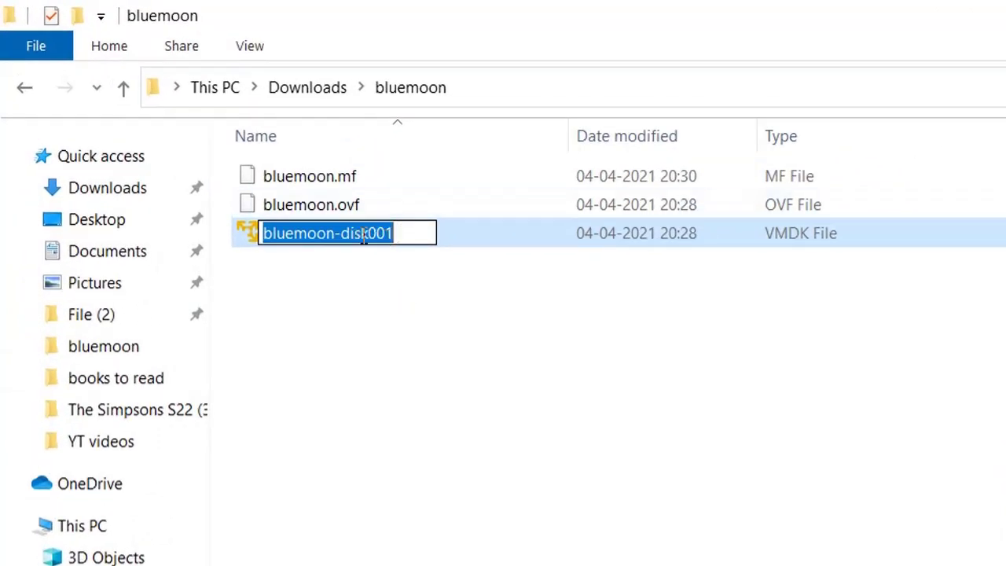
pyautogui.click(503, 393)
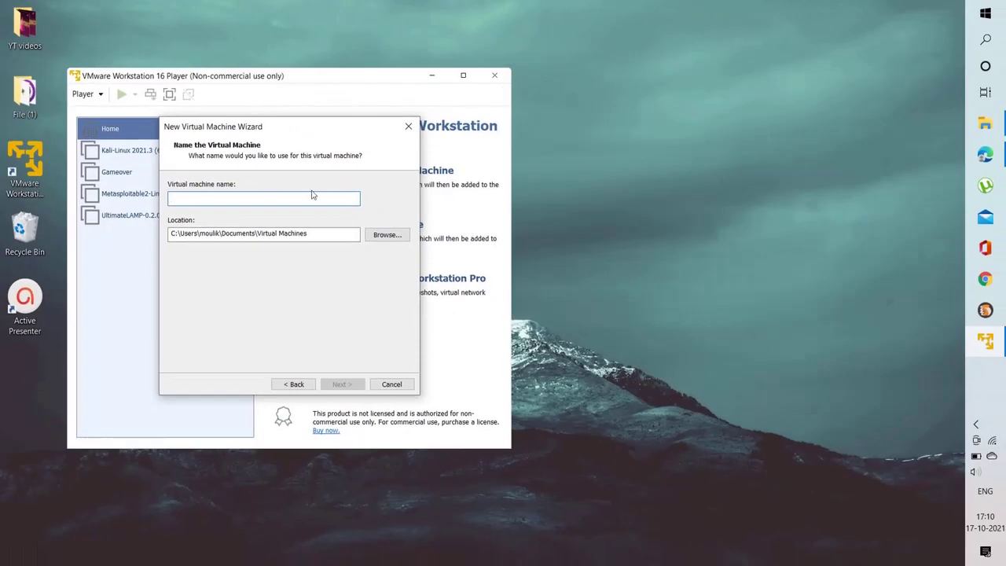
pyautogui.write('bluemoon-disk001')
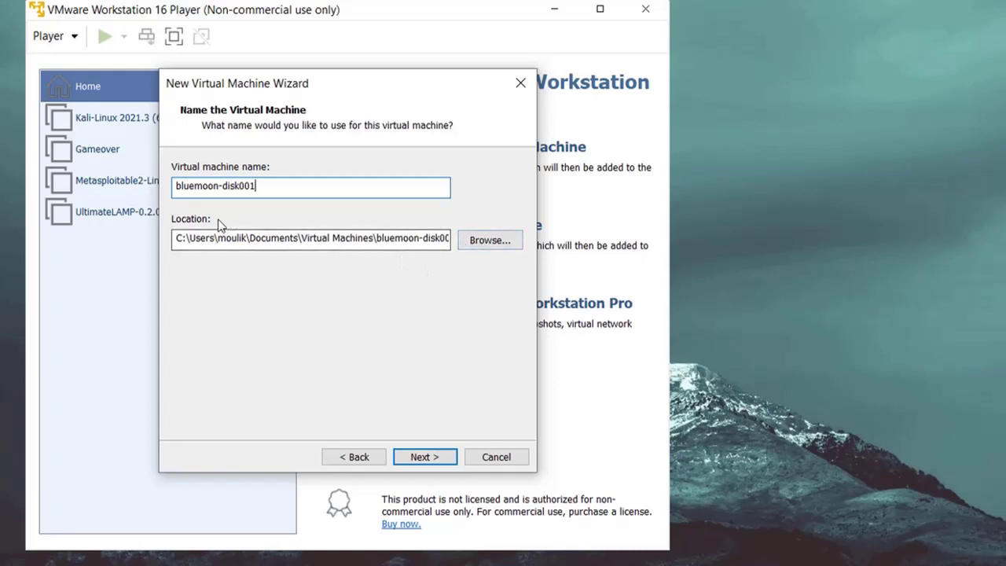
# Review the VM location path, leaving it unchanged, and continue to disk capacity.
pyautogui.tripleClick(263, 238)
pyautogui.press('BackSpace')
pyautogui.hotkey('ctrl', 'z')
pyautogui.moveTo(273, 238); pyautogui.dragTo(453, 240)
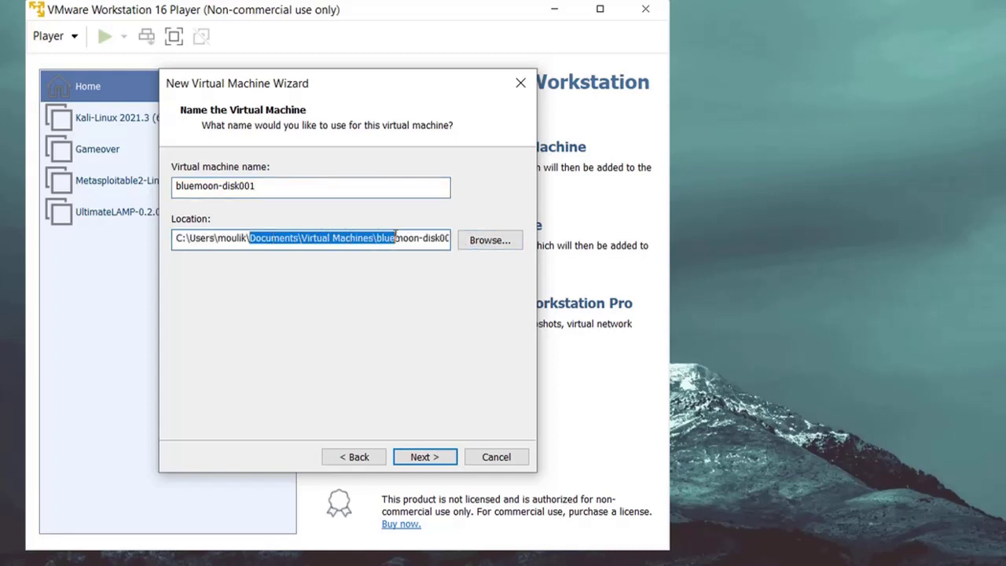
pyautogui.click(430, 238)
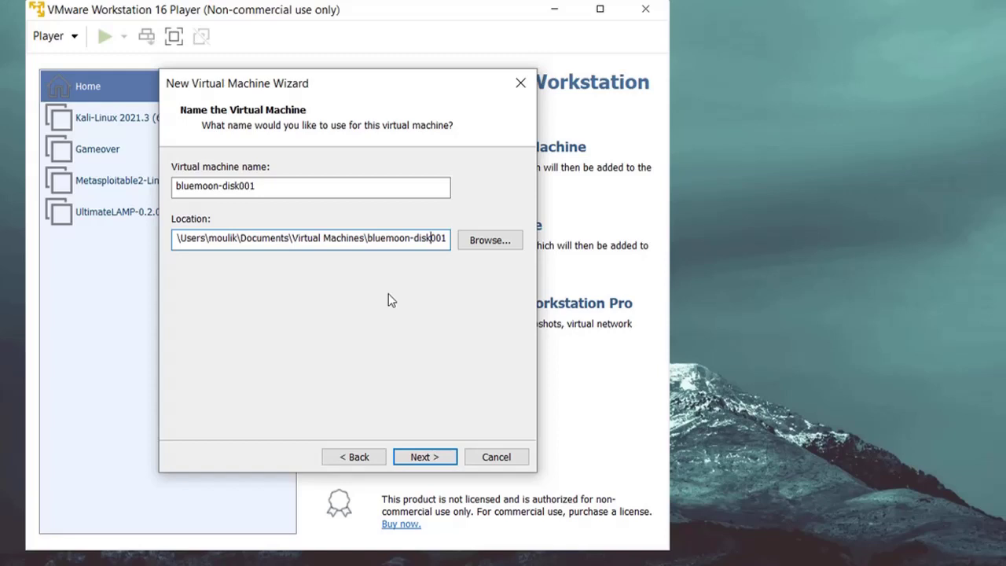
pyautogui.click(434, 458)
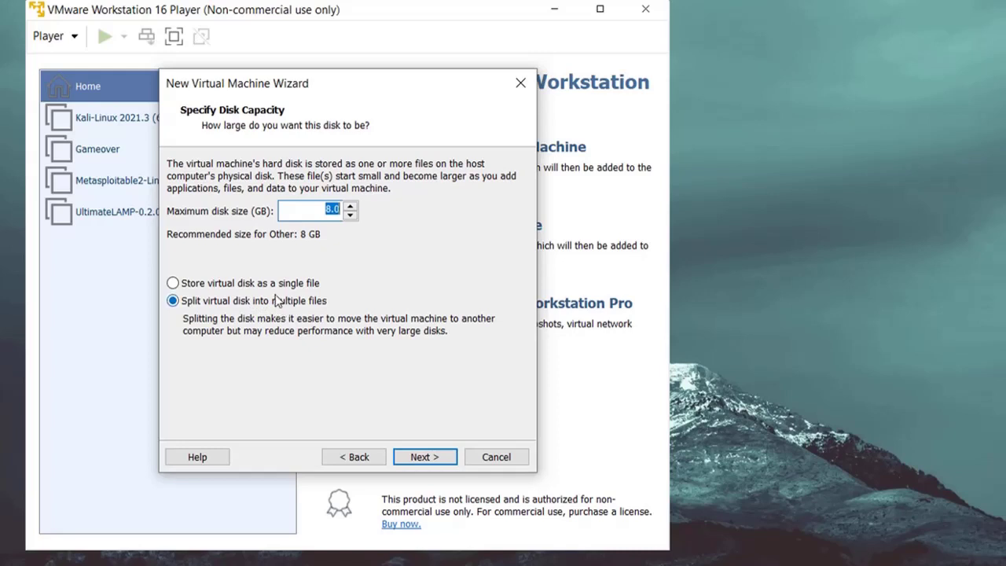
# Store the 8 GB virtual disk as a single file and finish the wizard.
pyautogui.click(260, 285)
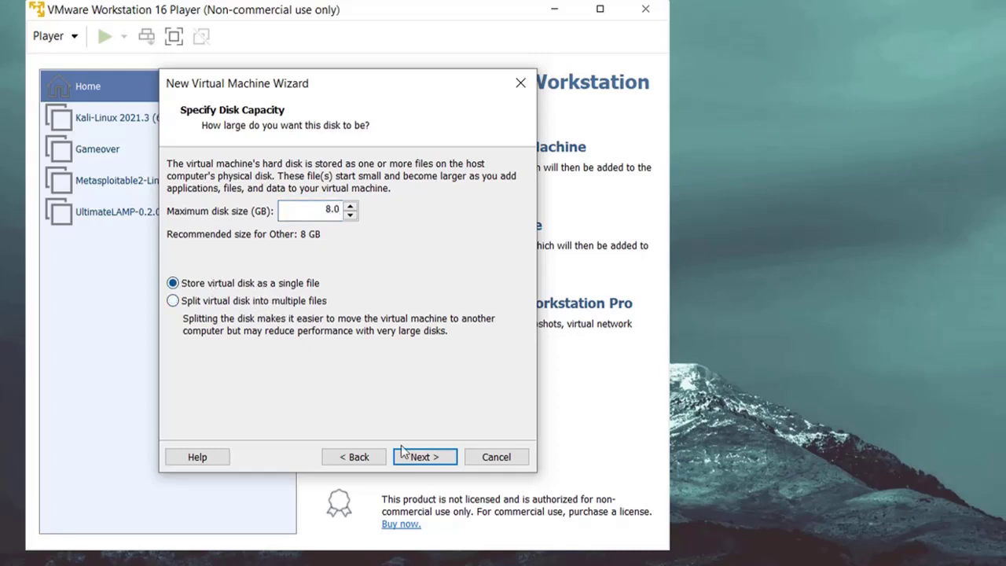
pyautogui.click(425, 456)
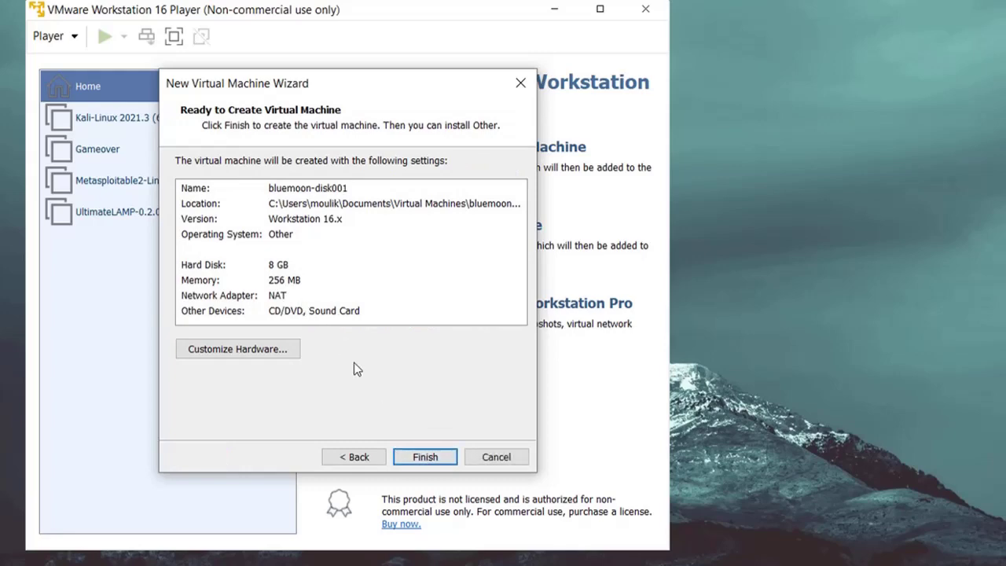
pyautogui.click(428, 457)
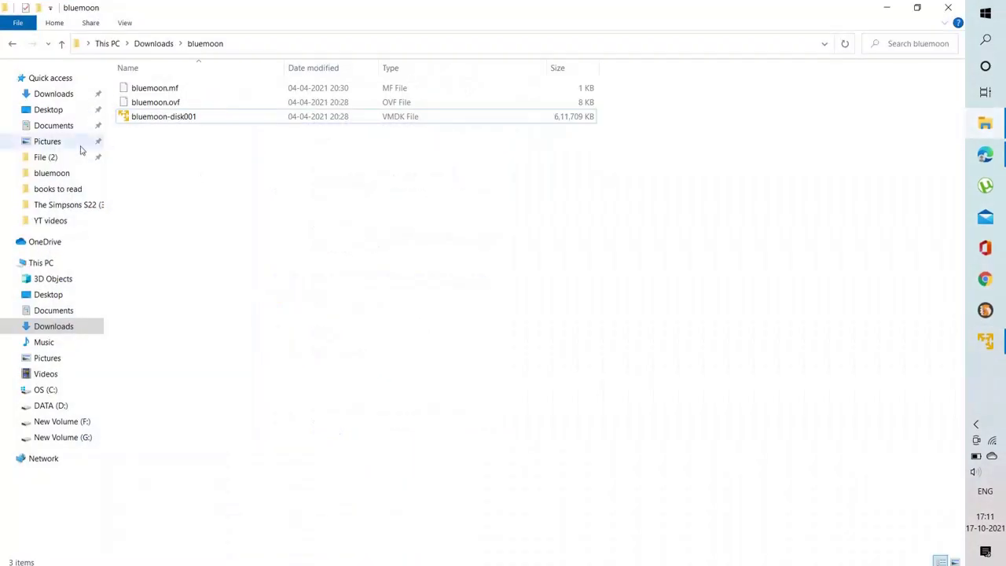
# Open the Documents > Virtual Machines > bluemoon-disk001 folder.
pyautogui.click(64, 312)
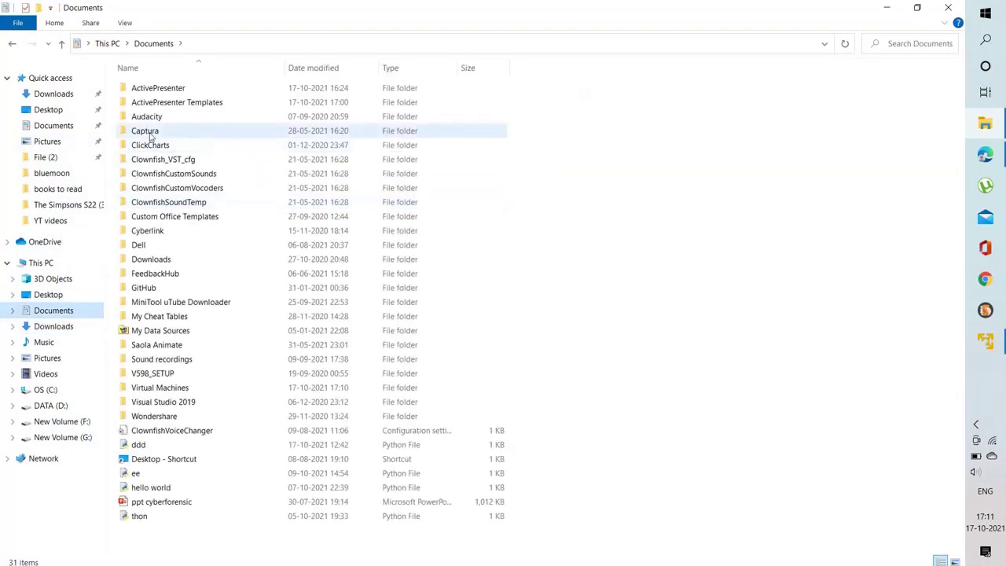
pyautogui.click(163, 389)
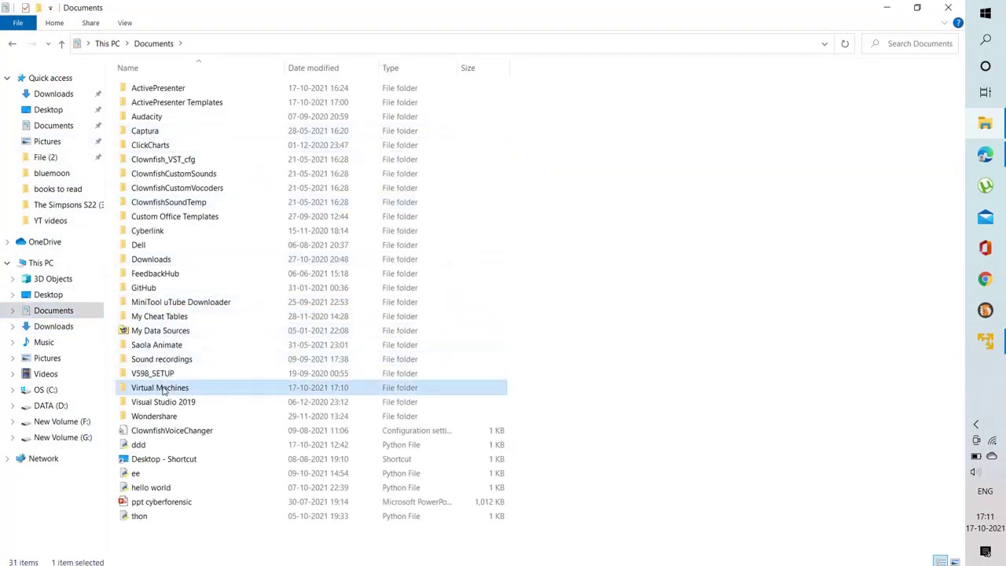
pyautogui.doubleClick(164, 391)
pyautogui.click(173, 92)
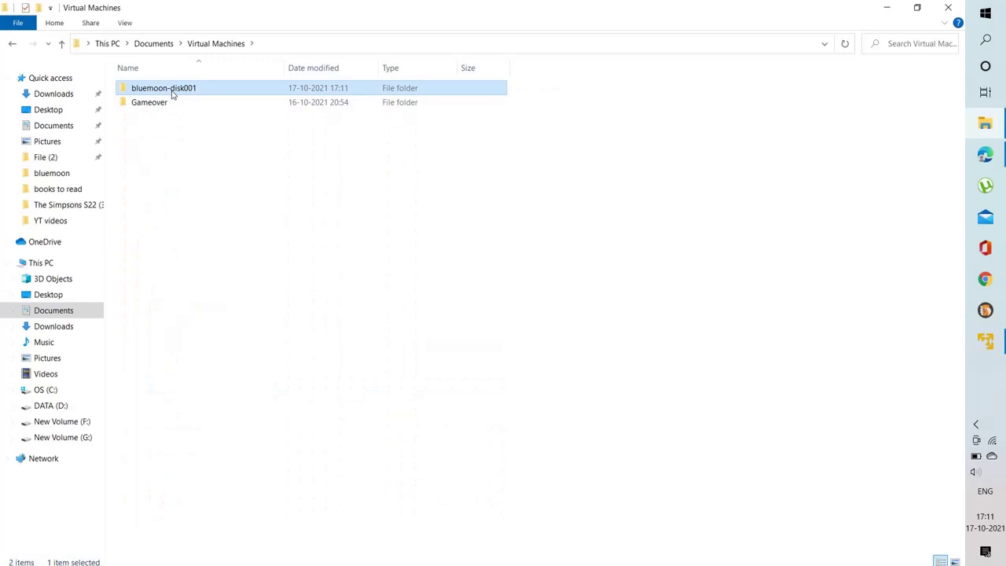
pyautogui.doubleClick(173, 91)
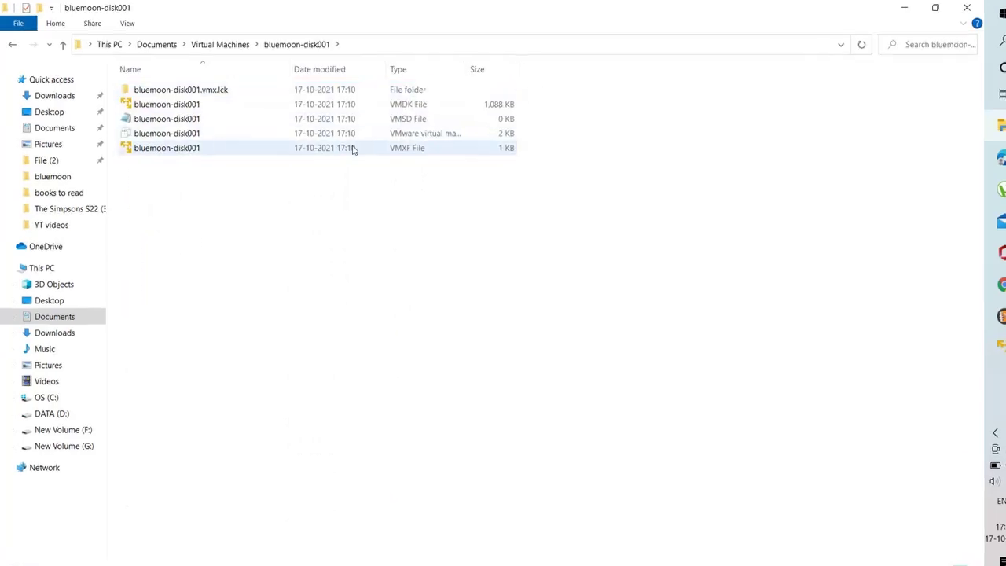
pyautogui.click(583, 213)
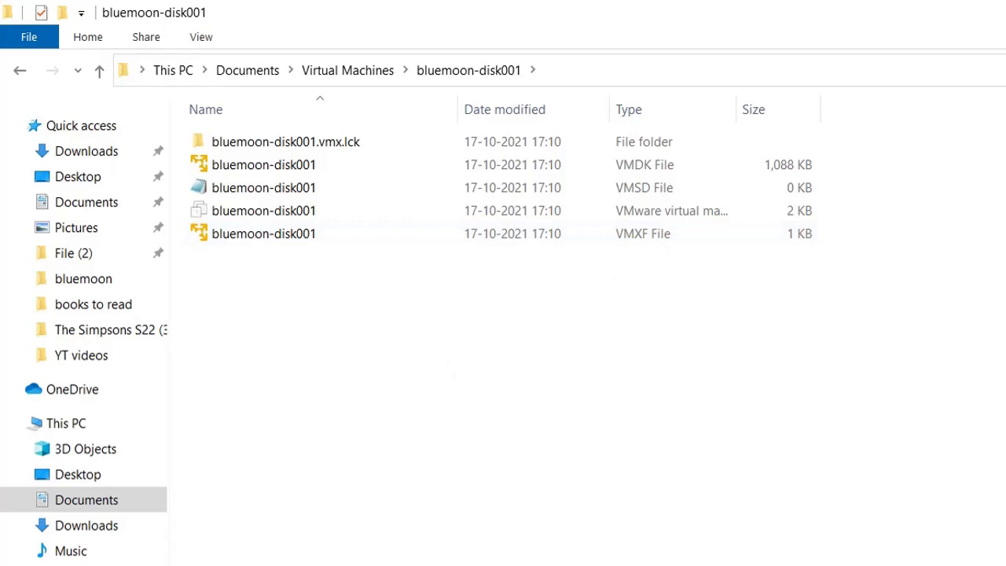
# Copy the downloaded bluemoon-disk001 VMDK from Downloads\bluemoon into the VM folder.
pyautogui.click(86, 153)
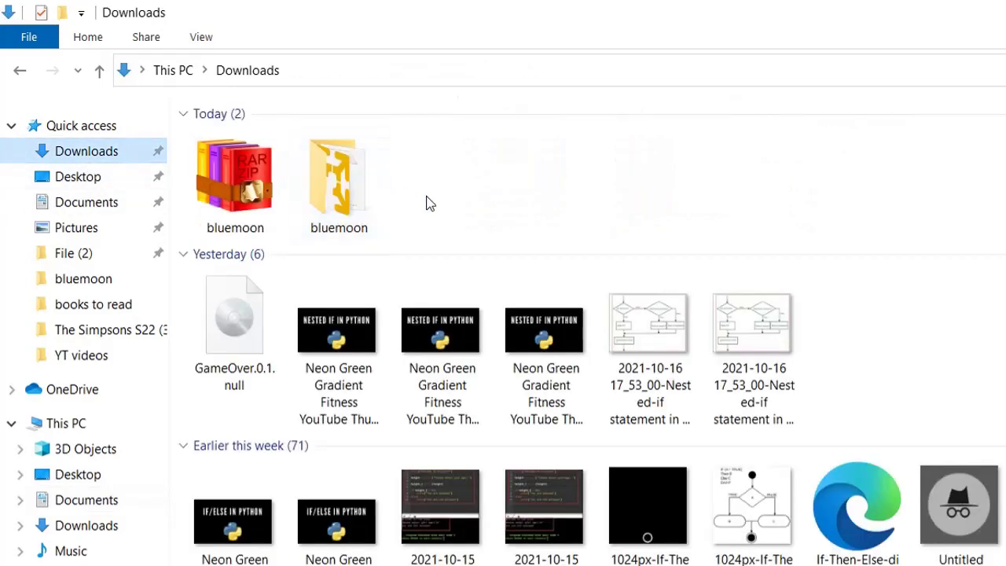
pyautogui.doubleClick(321, 176)
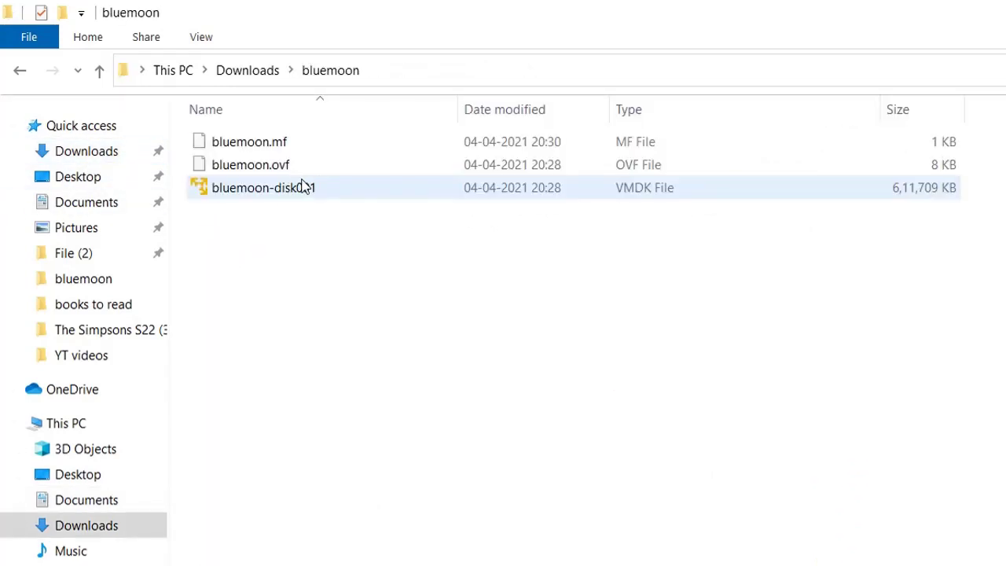
pyautogui.click(305, 187)
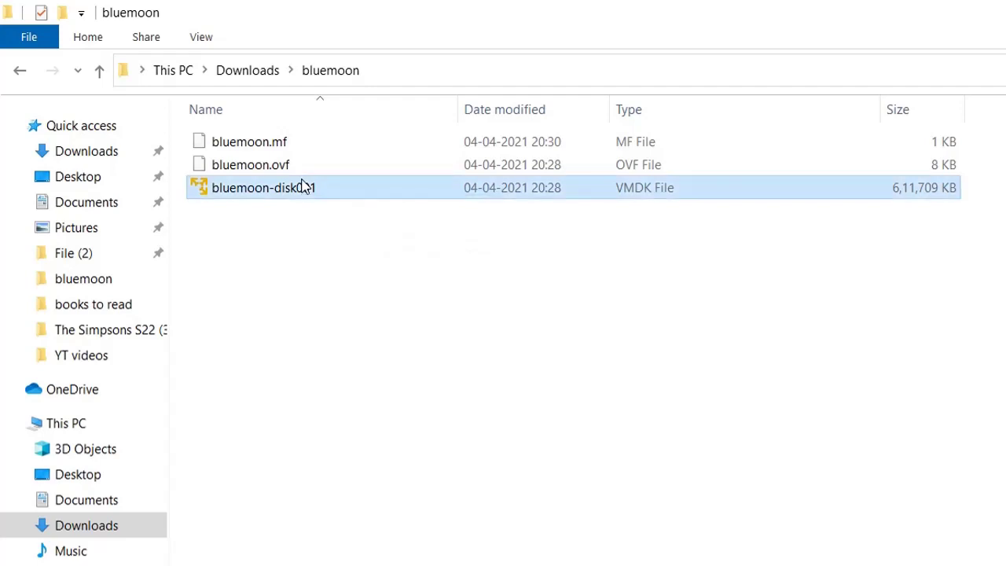
pyautogui.click(19, 70)
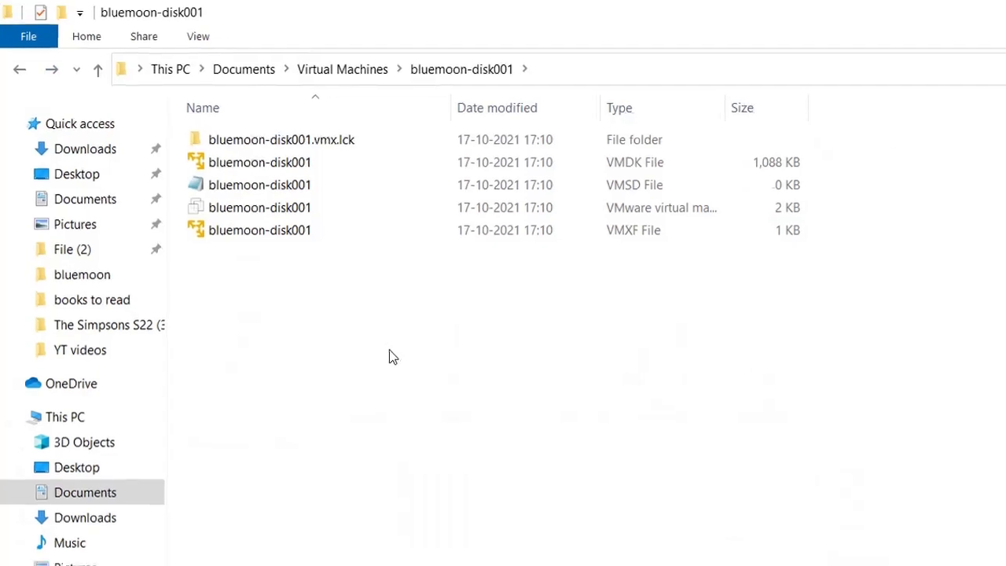
pyautogui.hotkey('ctrl', 'v')
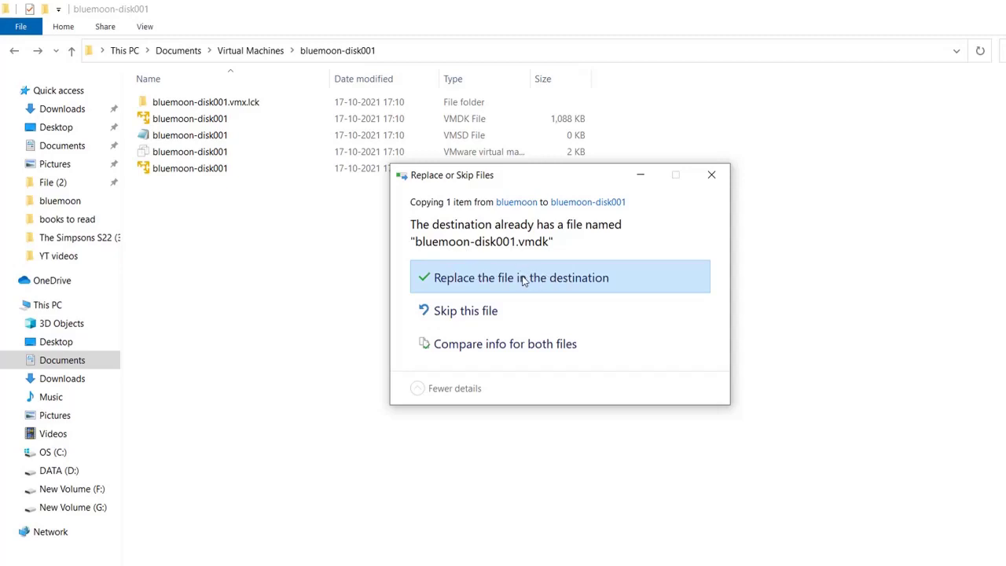
# Replace the VM's bluemoon-disk001.vmdk with the downloaded one and close File Explorer.
pyautogui.click(524, 280)
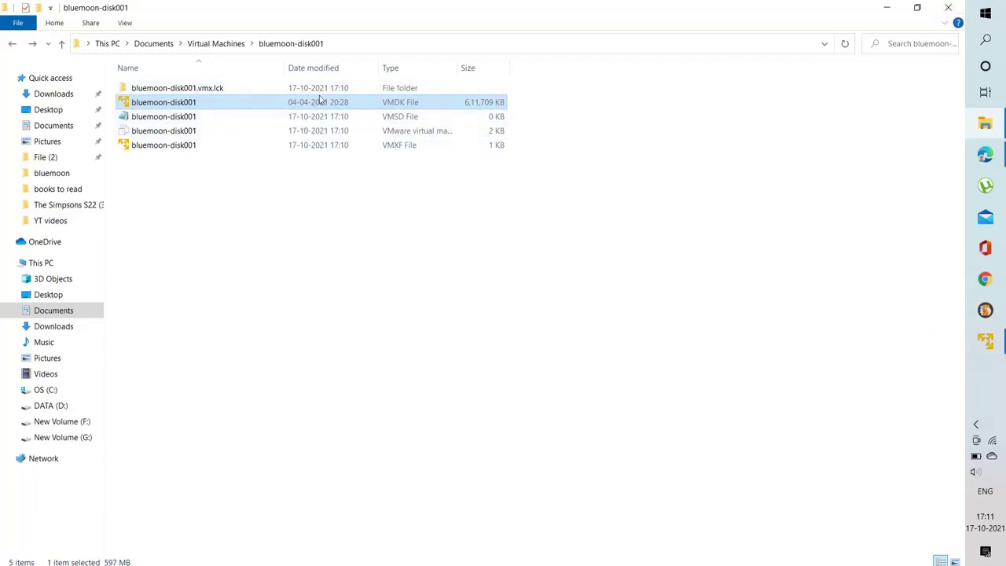
pyautogui.click(950, 7)
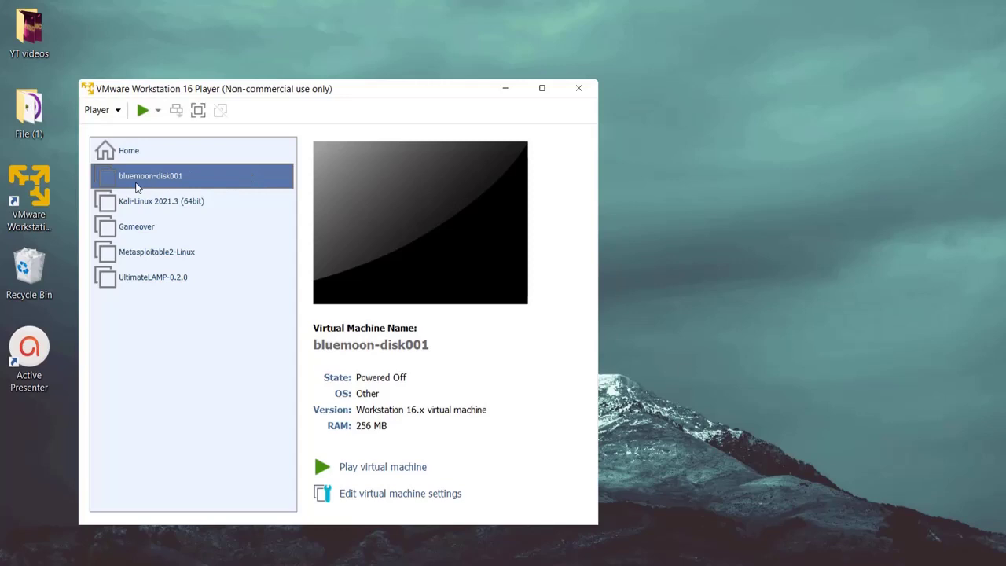
# Power on bluemoon-disk001 and move the Player window up and to the right.
pyautogui.click(360, 472)
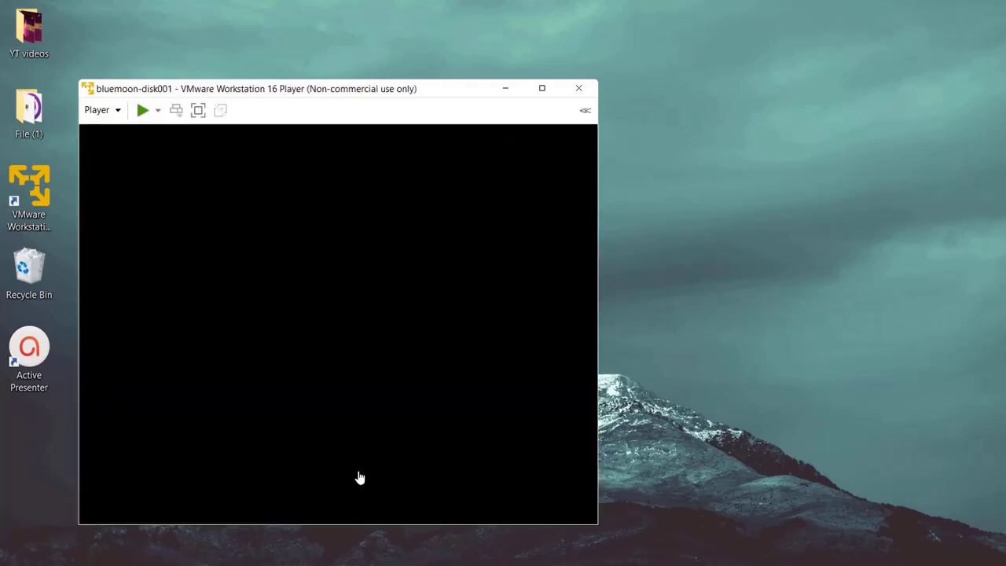
pyautogui.moveTo(307, 89); pyautogui.dragTo(533, 47)
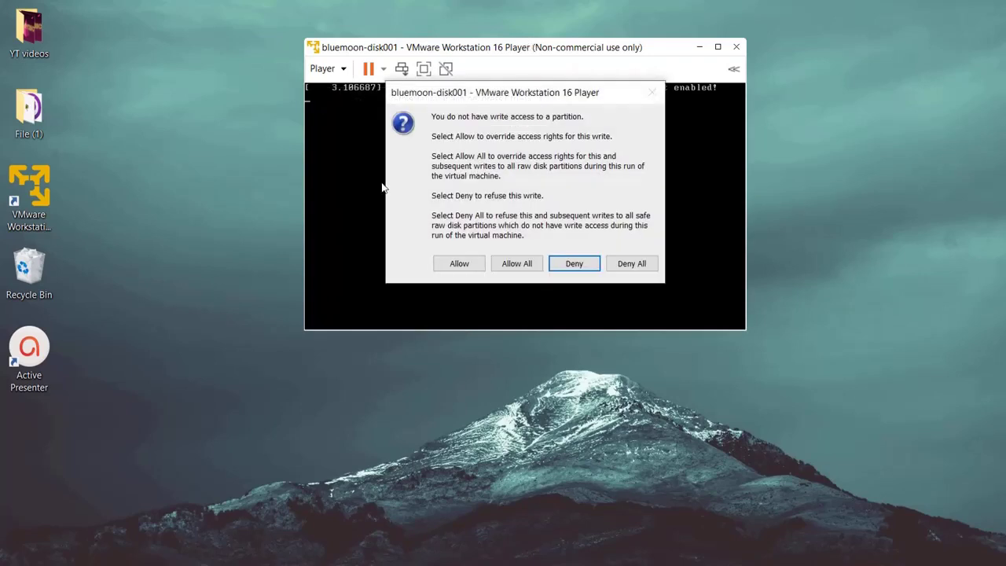
# Allow the VM write access to all partitions and focus the VM console.
pyautogui.click(516, 266)
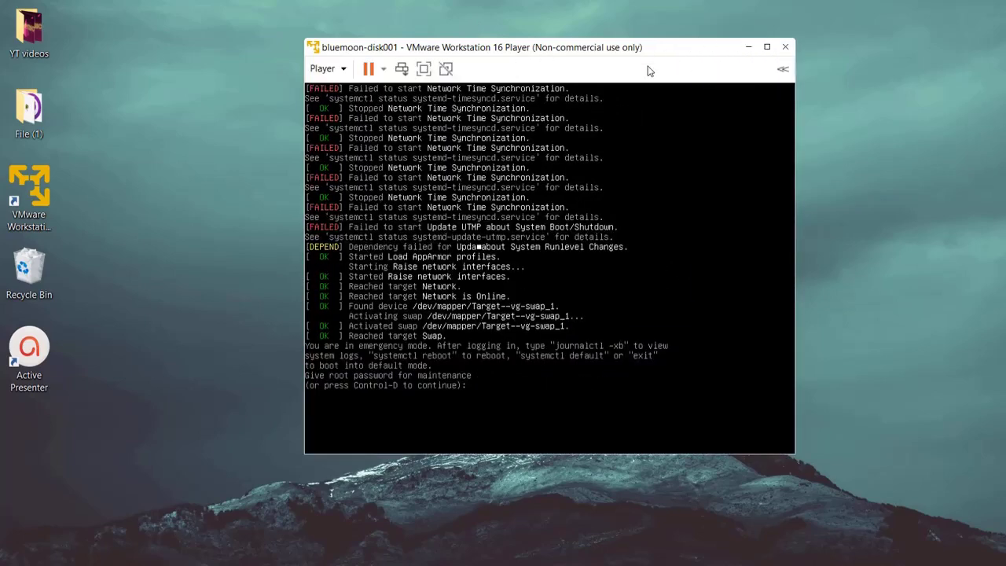
pyautogui.click(527, 410)
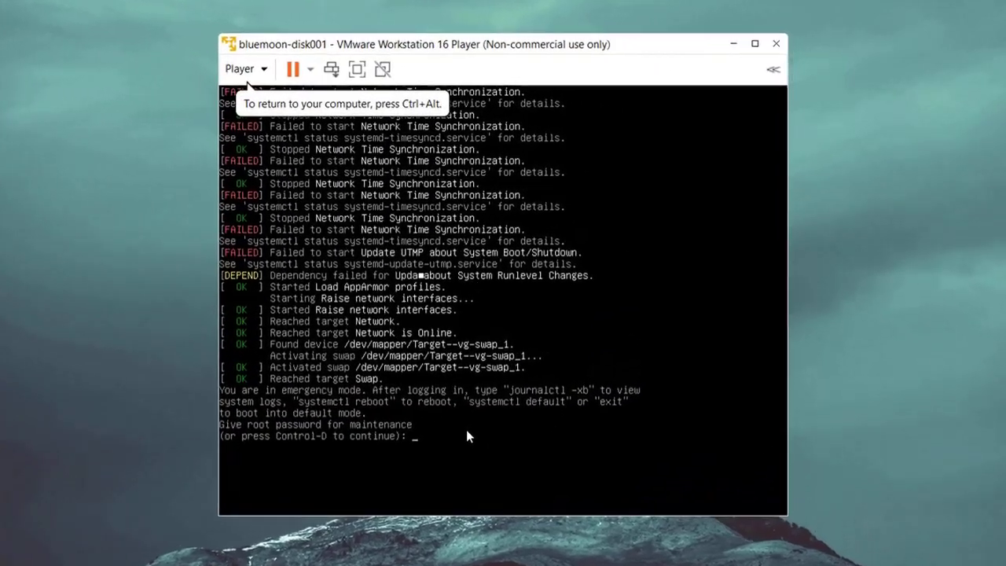